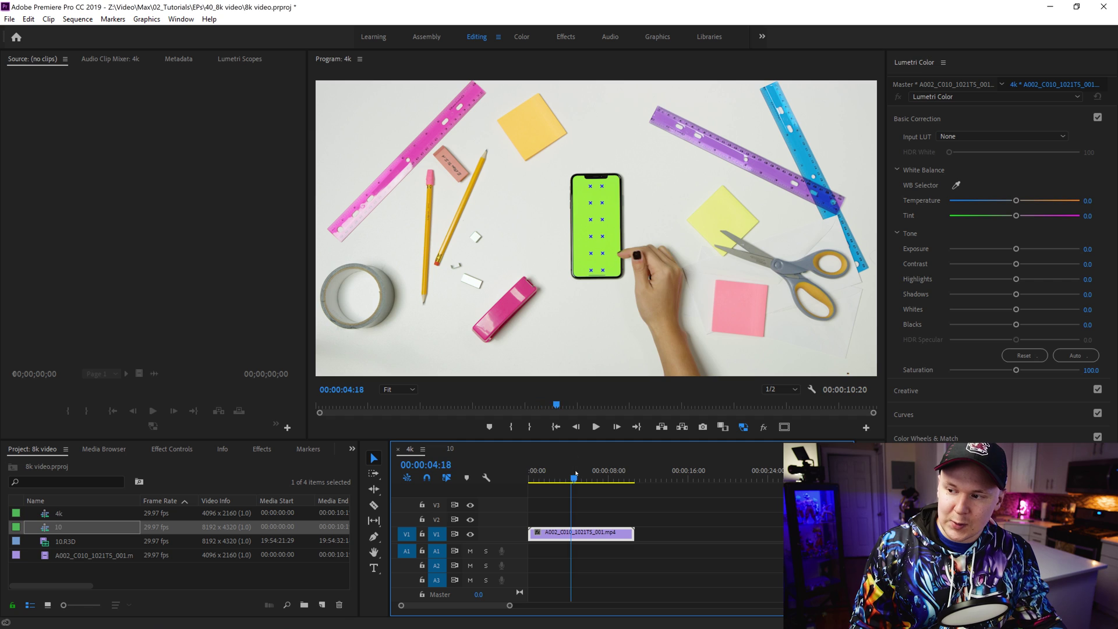
Step: Nudge the 4k sequence's playhead back one frame and go to the File menu's export options
left_click_drag(584, 473, 570, 474)
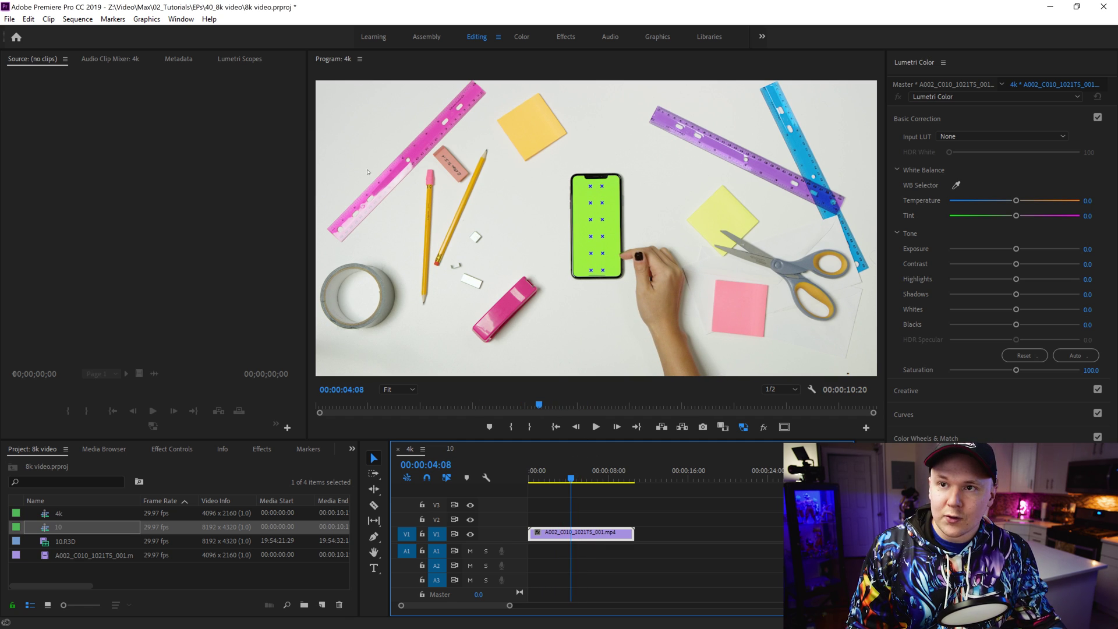
left_click(10, 19)
Step: Unlock the export frame size, enter width 8000 (it reverts to 4096), then cancel
mouse_move(116, 367)
left_click(207, 368)
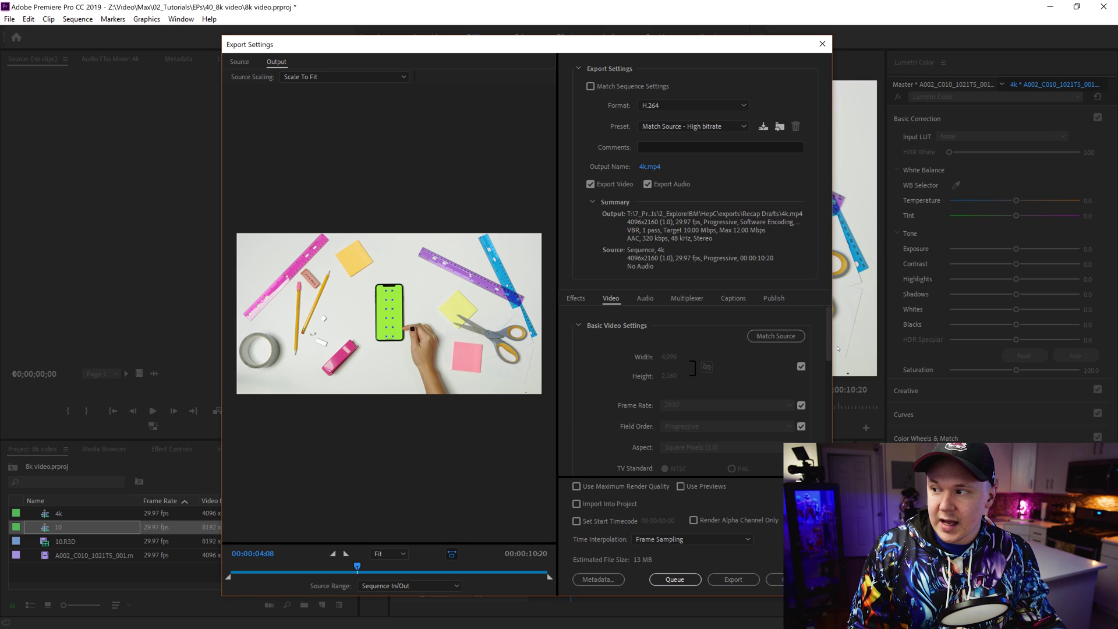
left_click(801, 367)
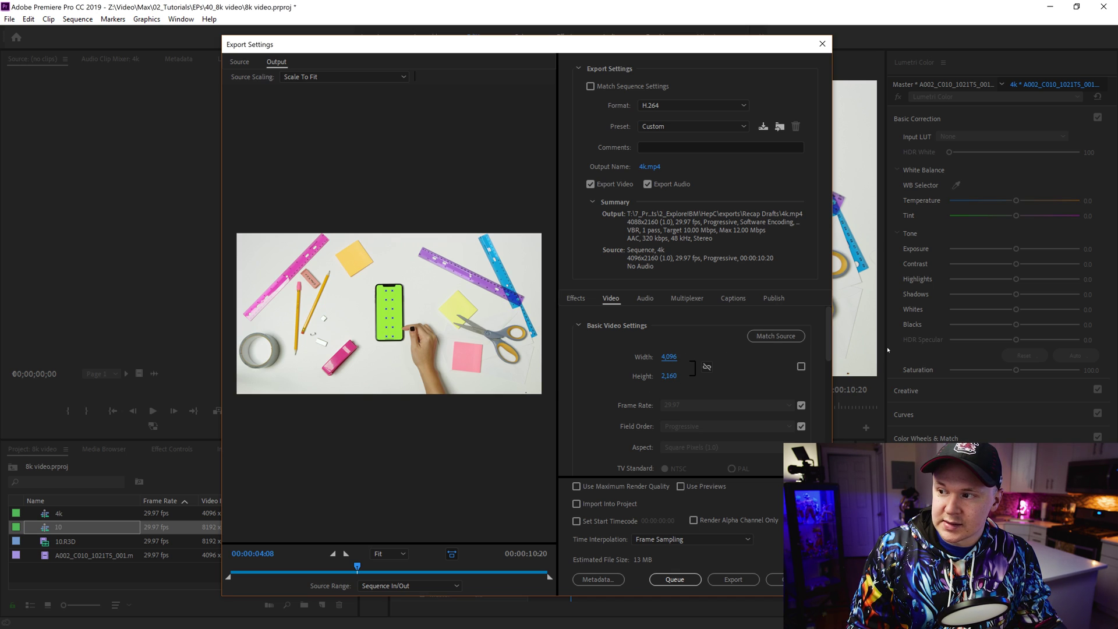
left_click(671, 357)
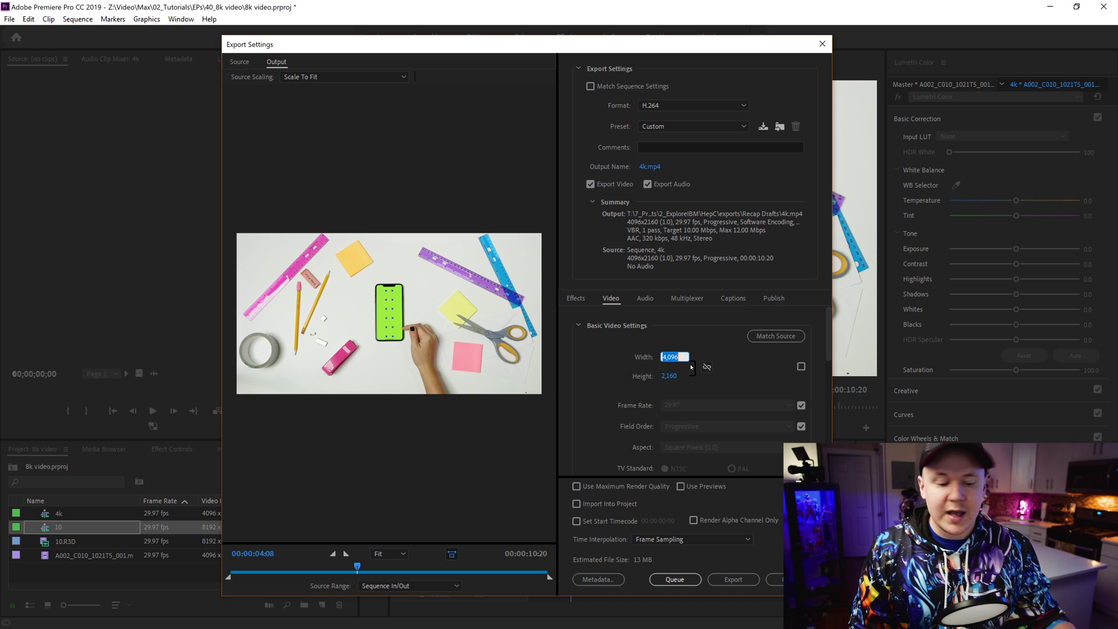
type("8000")
key("Return")
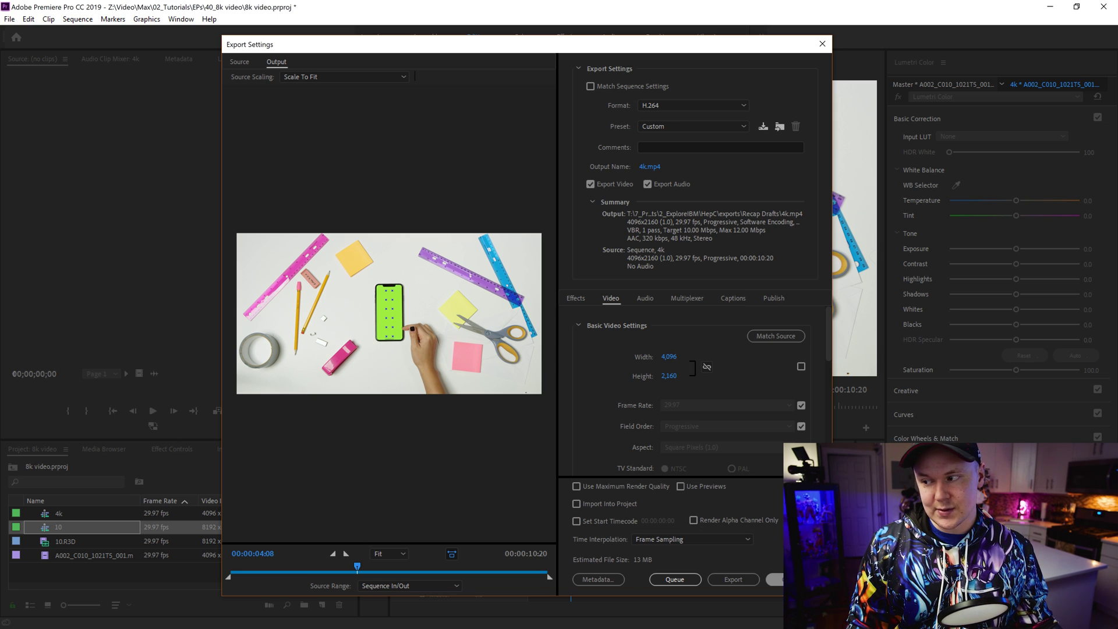
left_click(775, 580)
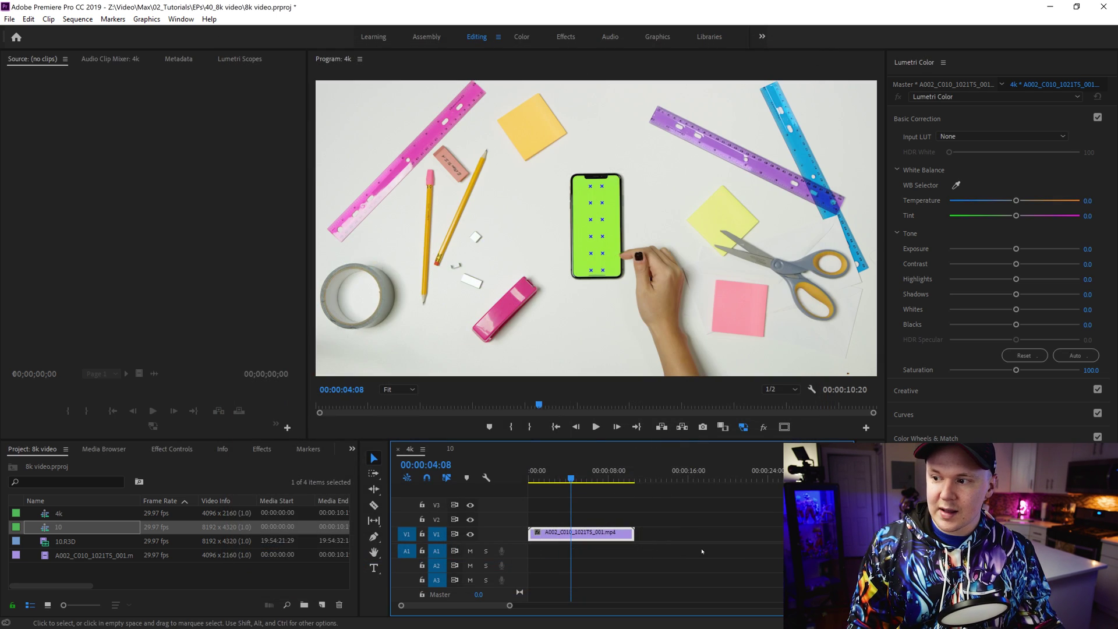
Step: Move the playhead to 00:00:04:18 and bring up the 4k sequence's settings
left_click(569, 474)
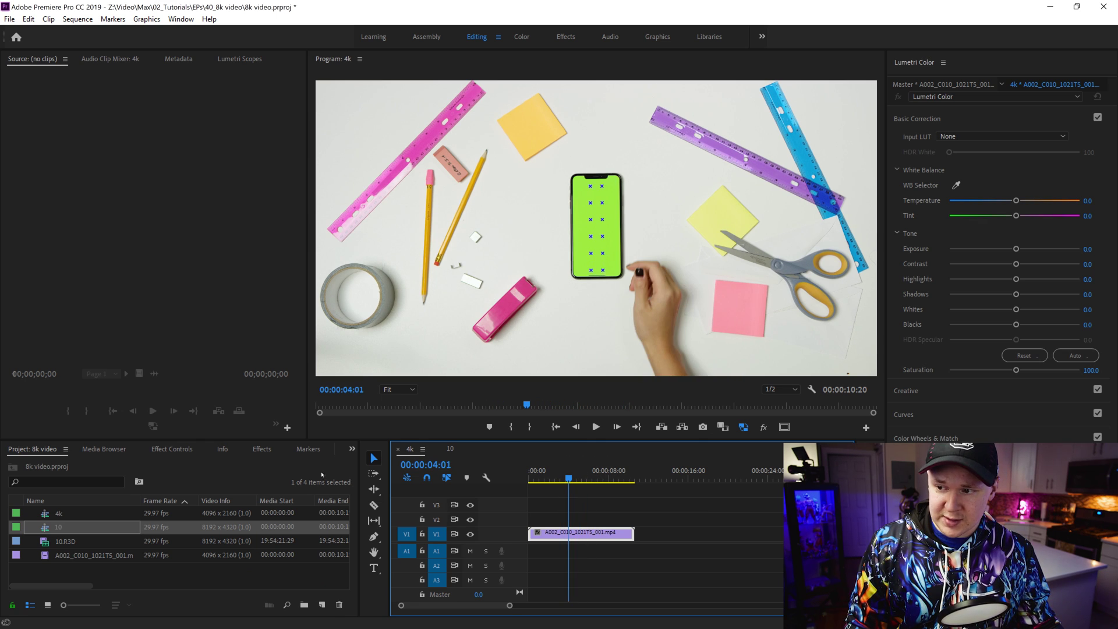
left_click(574, 476)
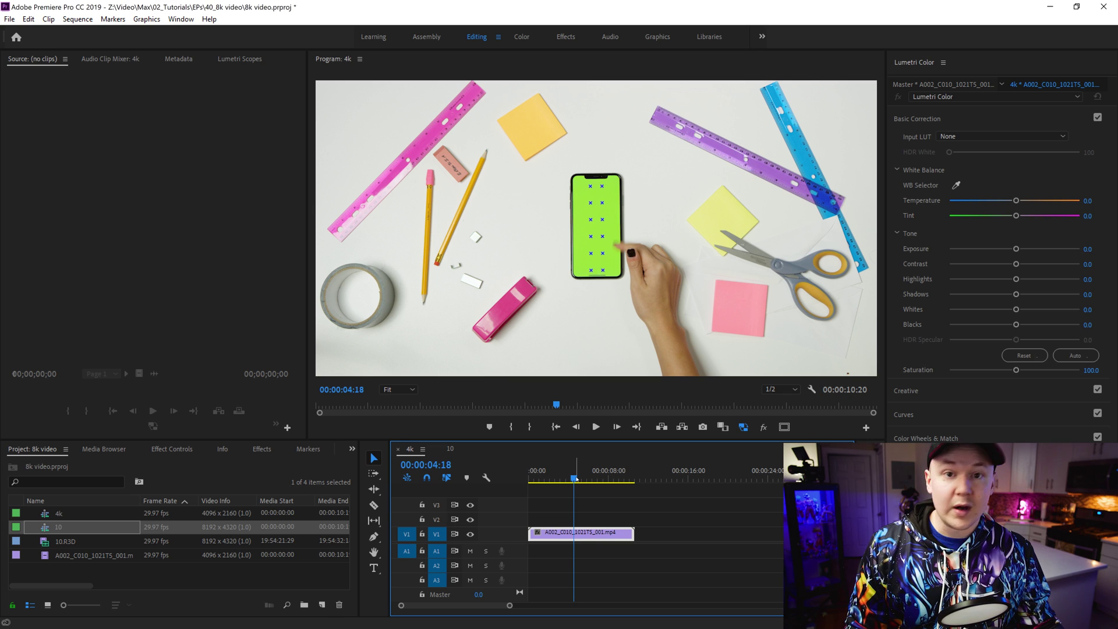
left_click(77, 18)
left_click(88, 33)
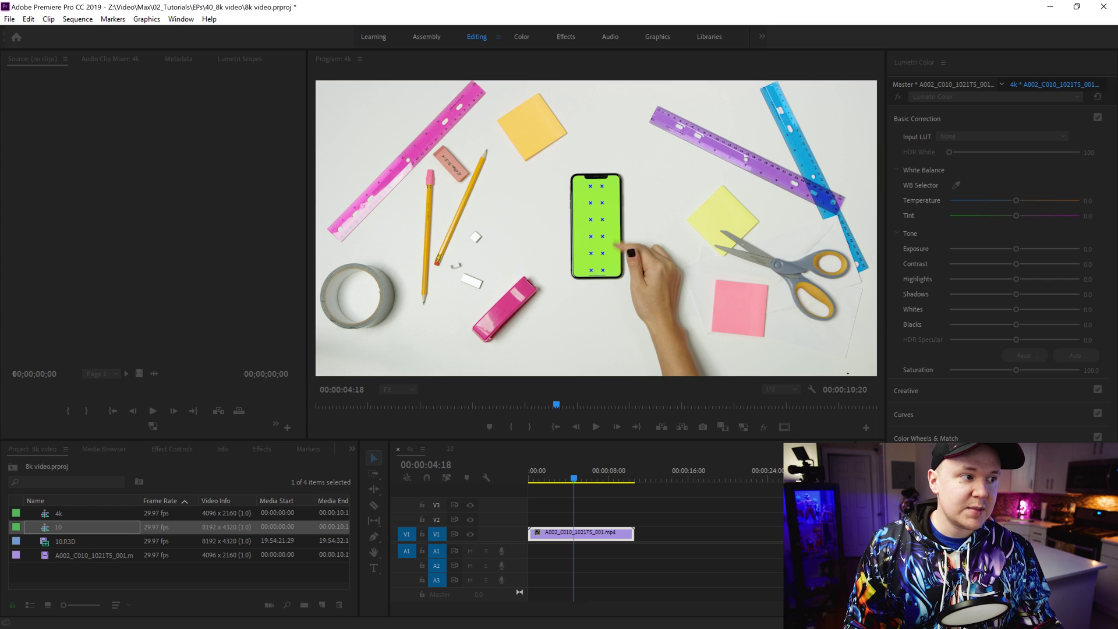
Step: Keep Custom editing mode and set the frame size to 8192 x 4320
left_click(494, 140)
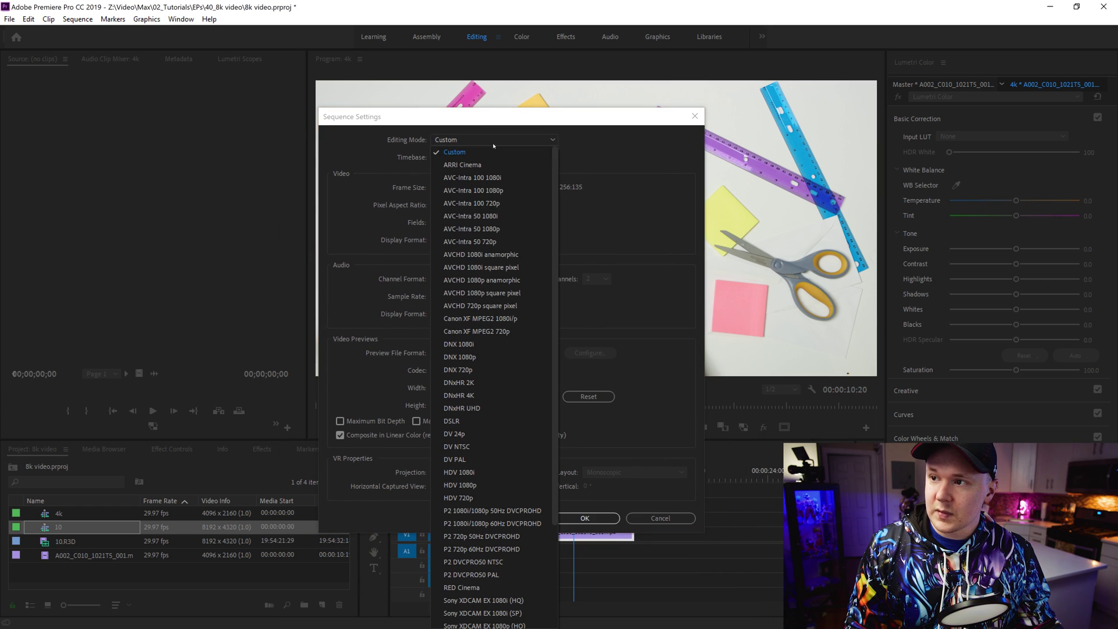
left_click(460, 152)
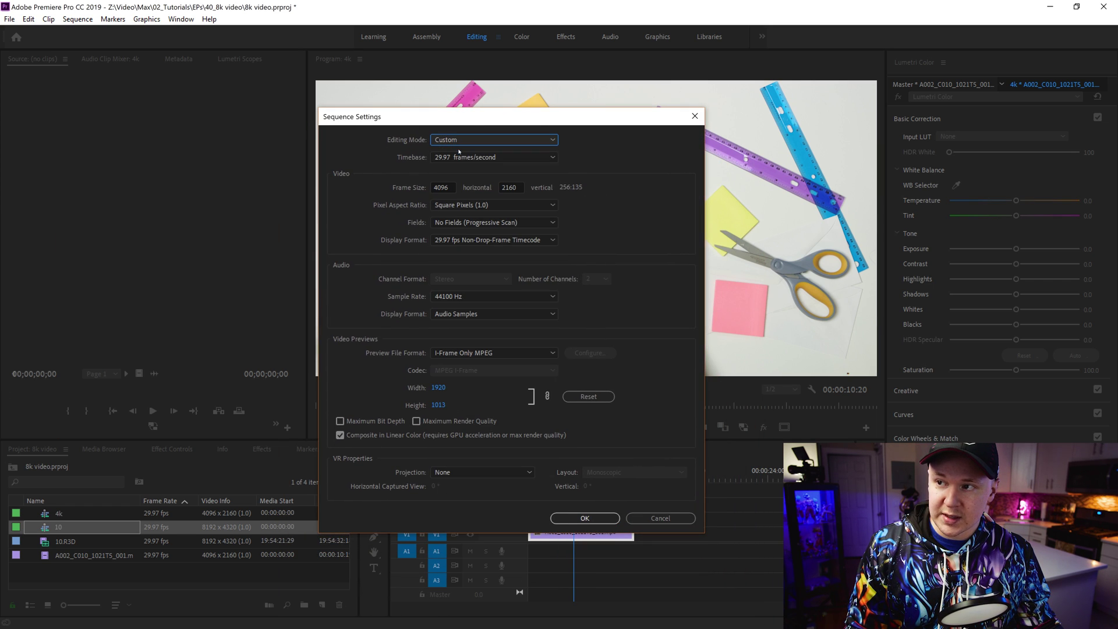
left_click(449, 187)
type("8192")
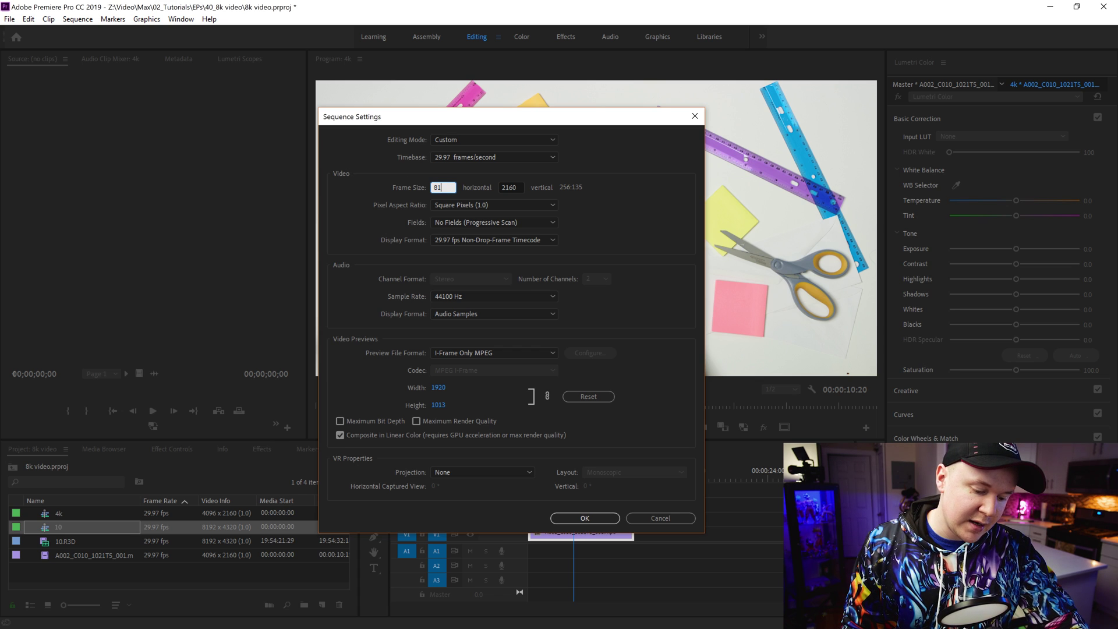
left_click(517, 186)
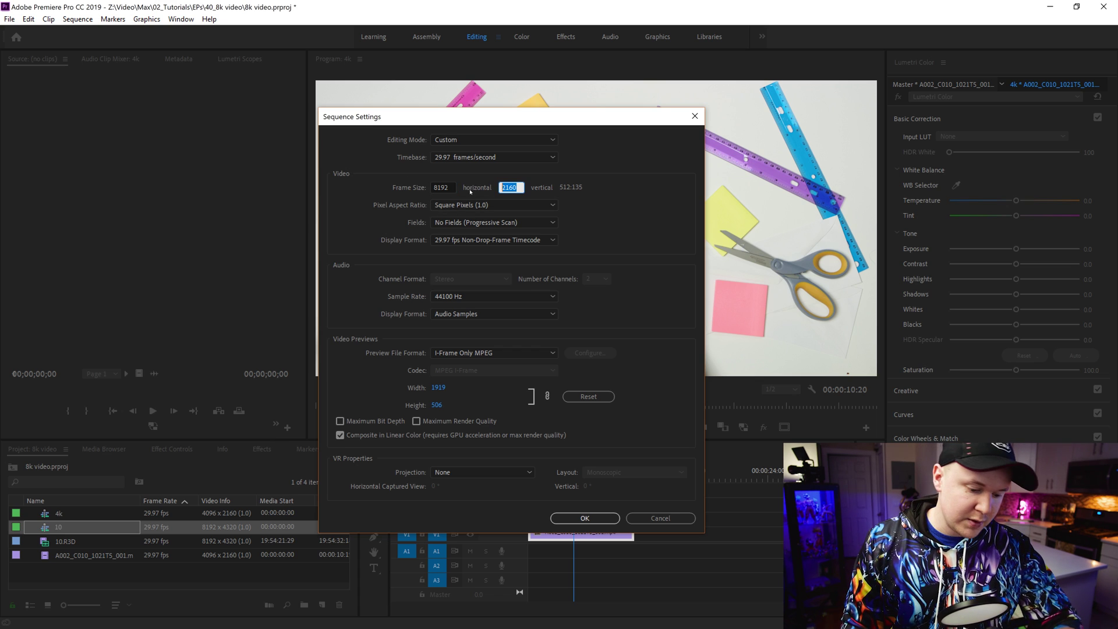
type("4320")
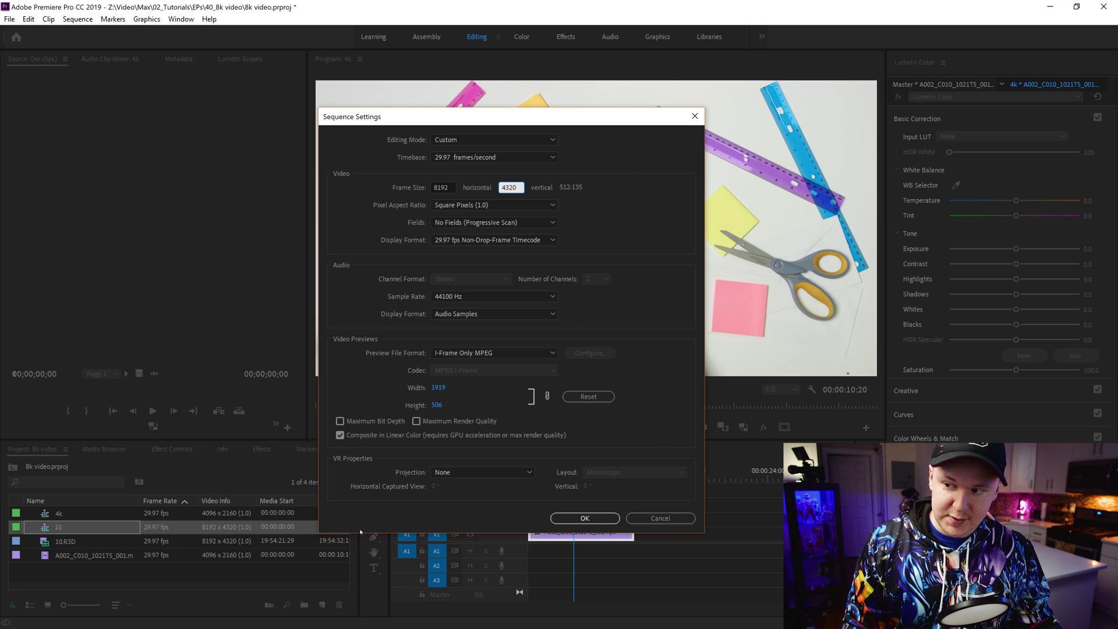
left_click(585, 517)
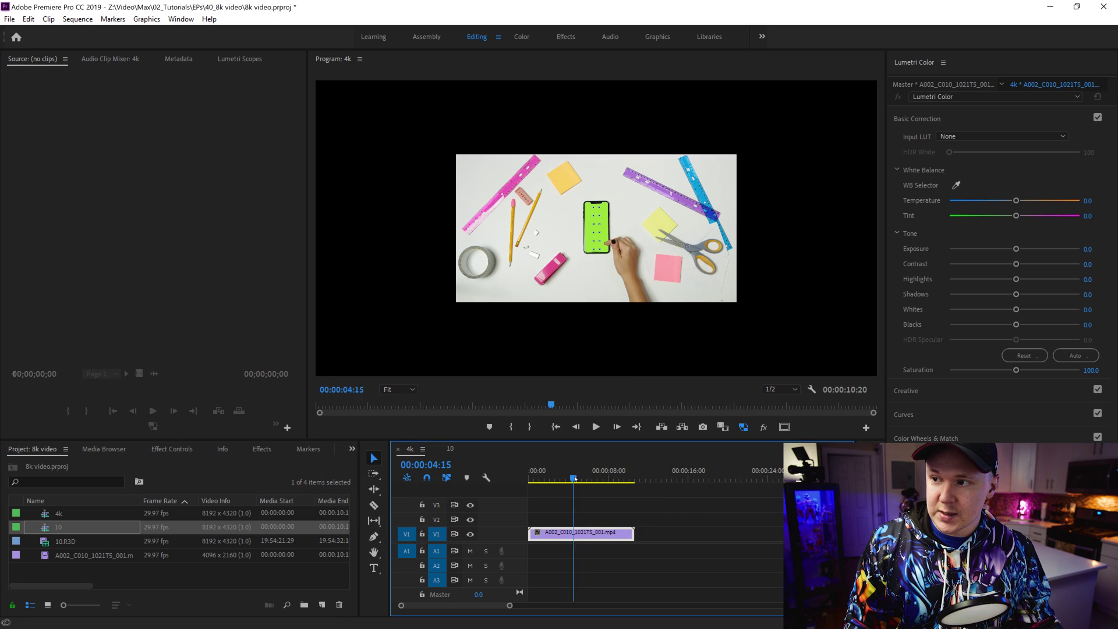
Step: Move the playhead to 00:00:03:27 and dock the Effect Controls panel top-left
left_click_drag(574, 479, 567, 479)
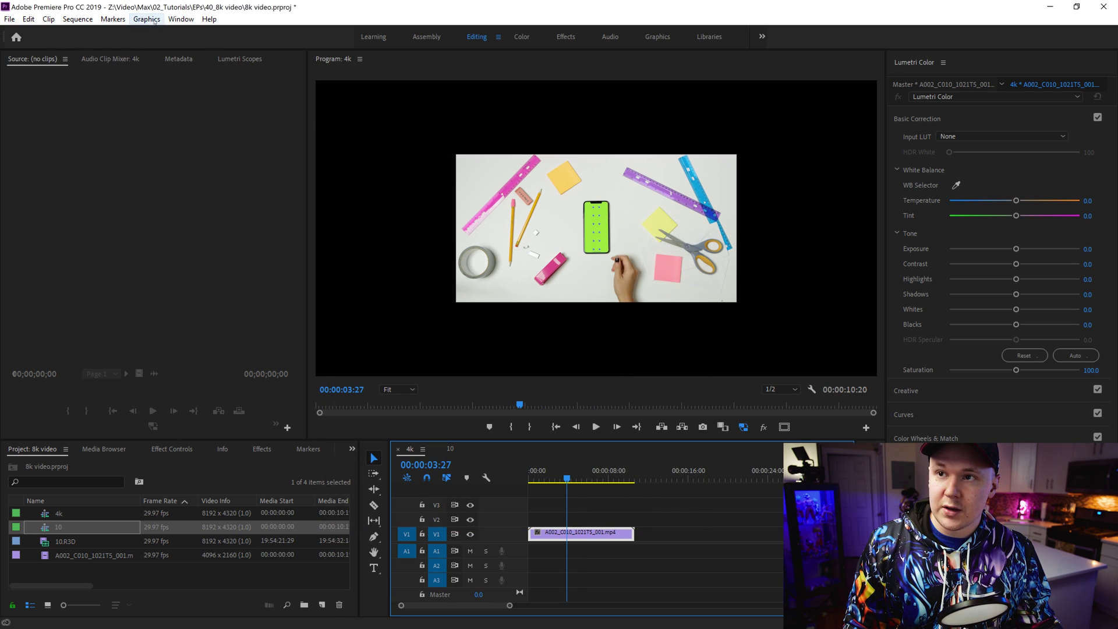
left_click(181, 19)
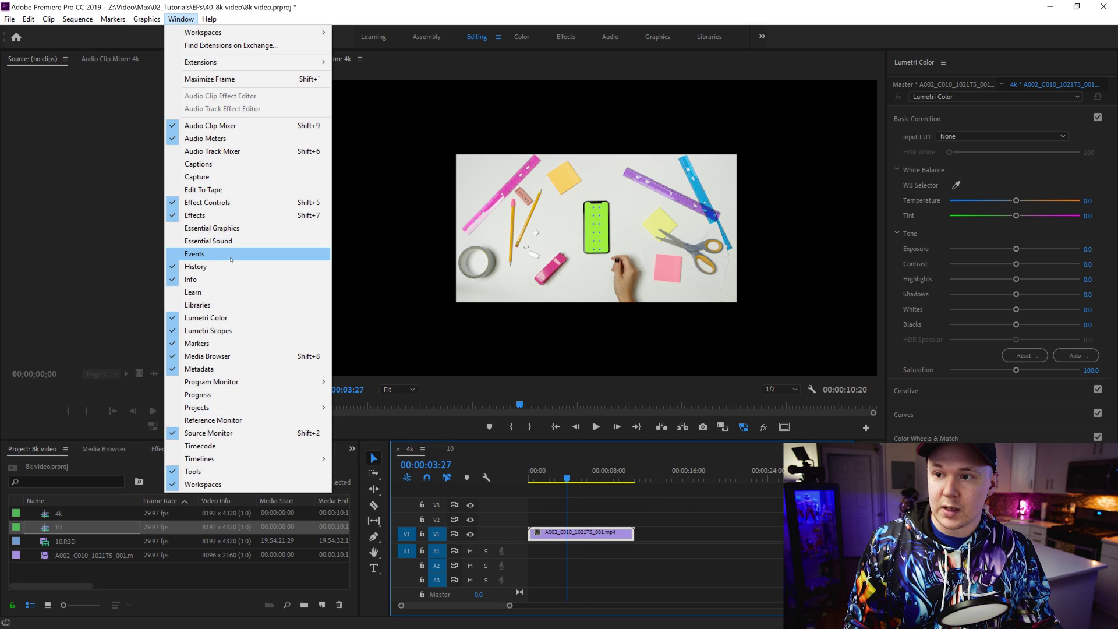
left_click(212, 202)
left_click_drag(172, 449, 102, 59)
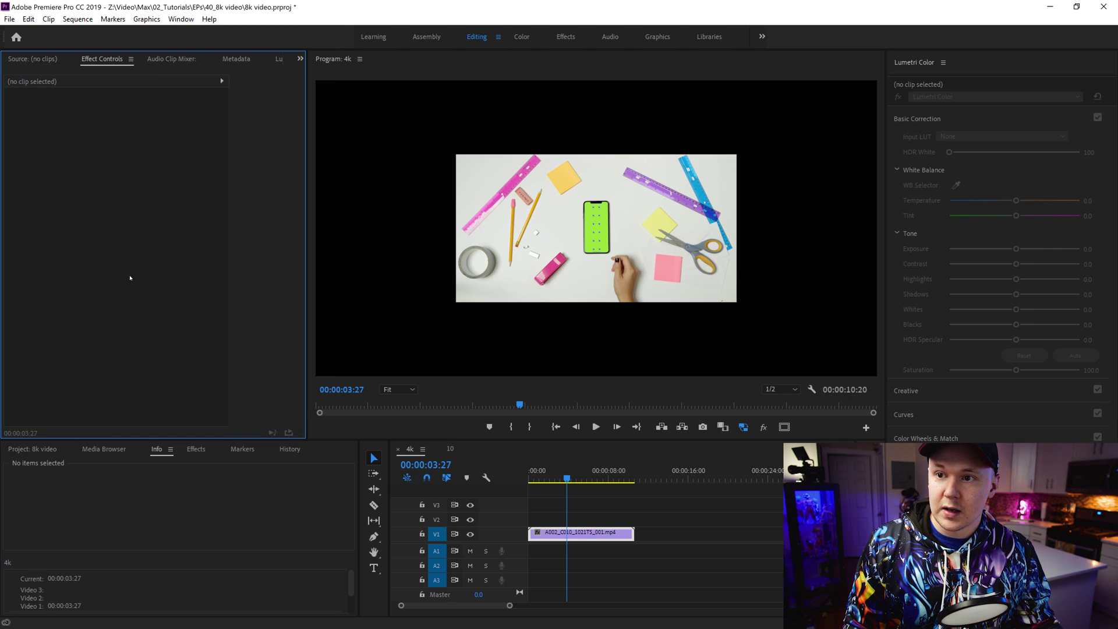
Step: Scale the timeline clip from 100 to 200 and preview playback briefly
left_click(579, 539)
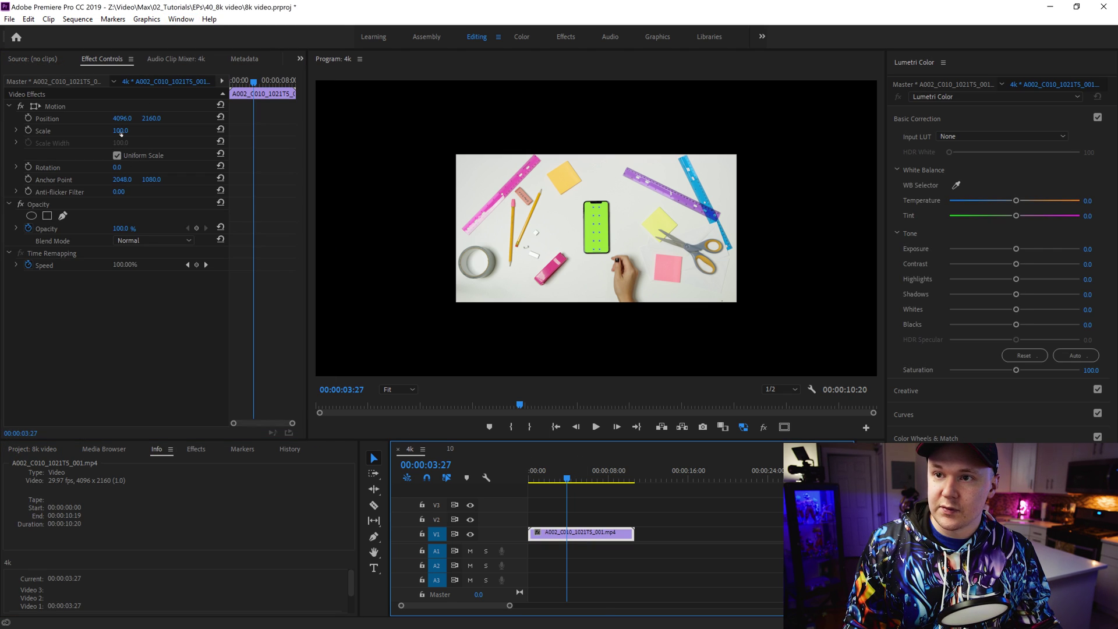
left_click_drag(121, 133, 178, 133)
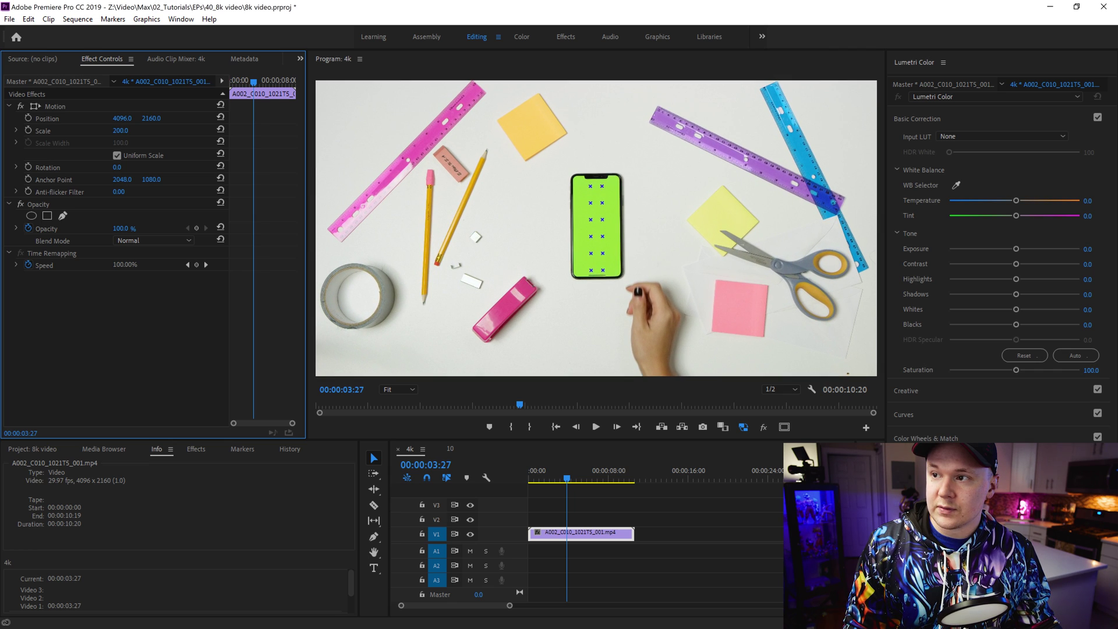
left_click(36, 451)
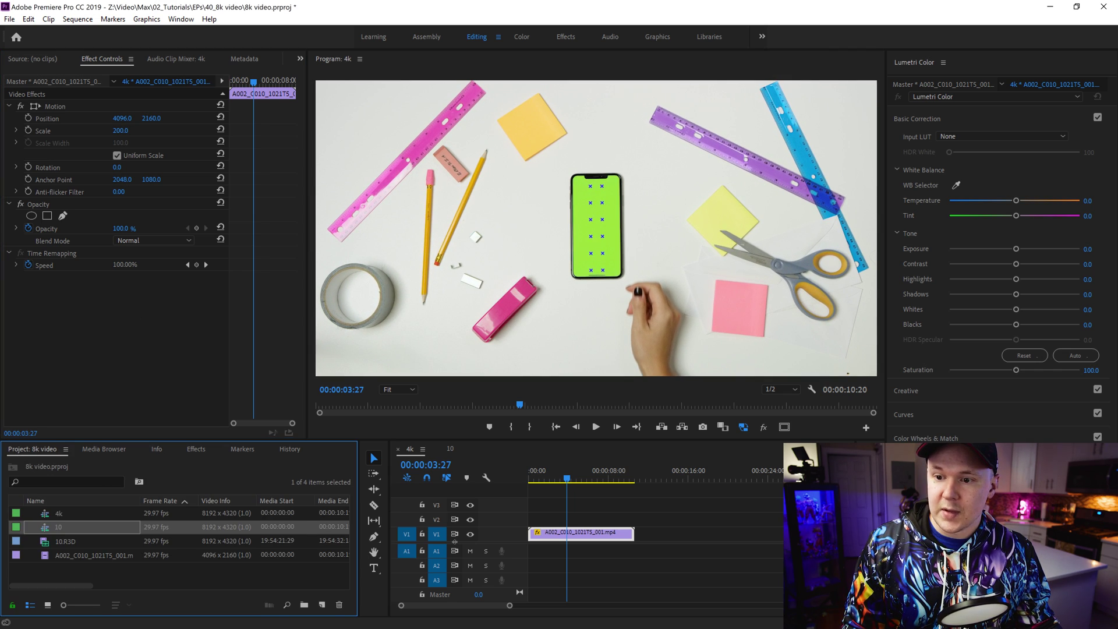
key("space")
left_click(10, 19)
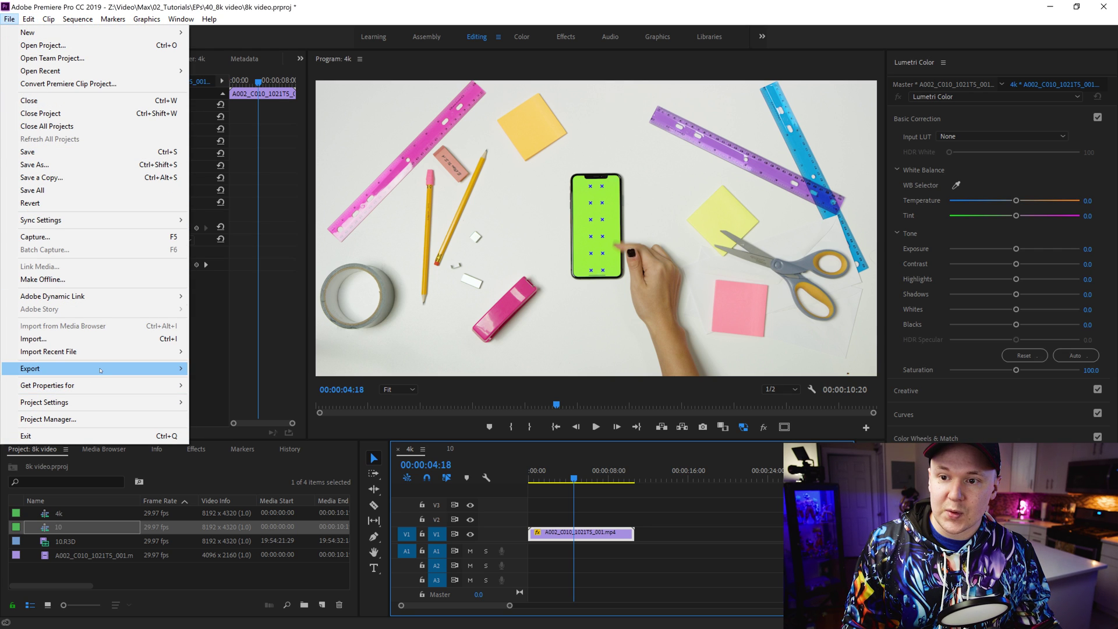
Step: In Export Settings, keep H.264 and uncheck Match Source for width and height
mouse_move(88, 369)
left_click(233, 368)
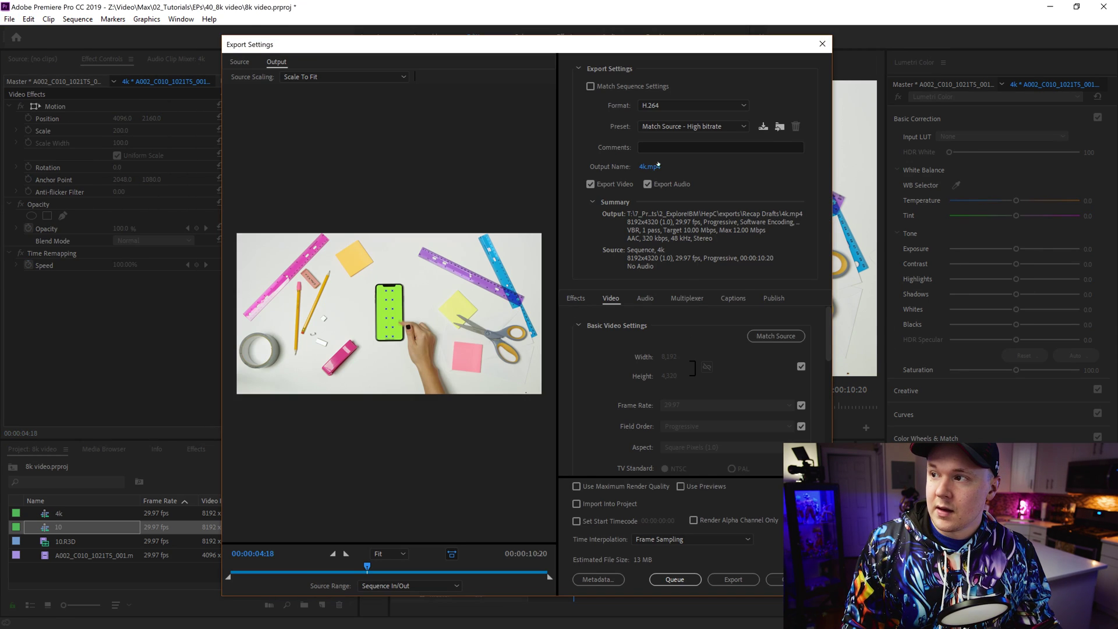
left_click(693, 106)
left_click(659, 271)
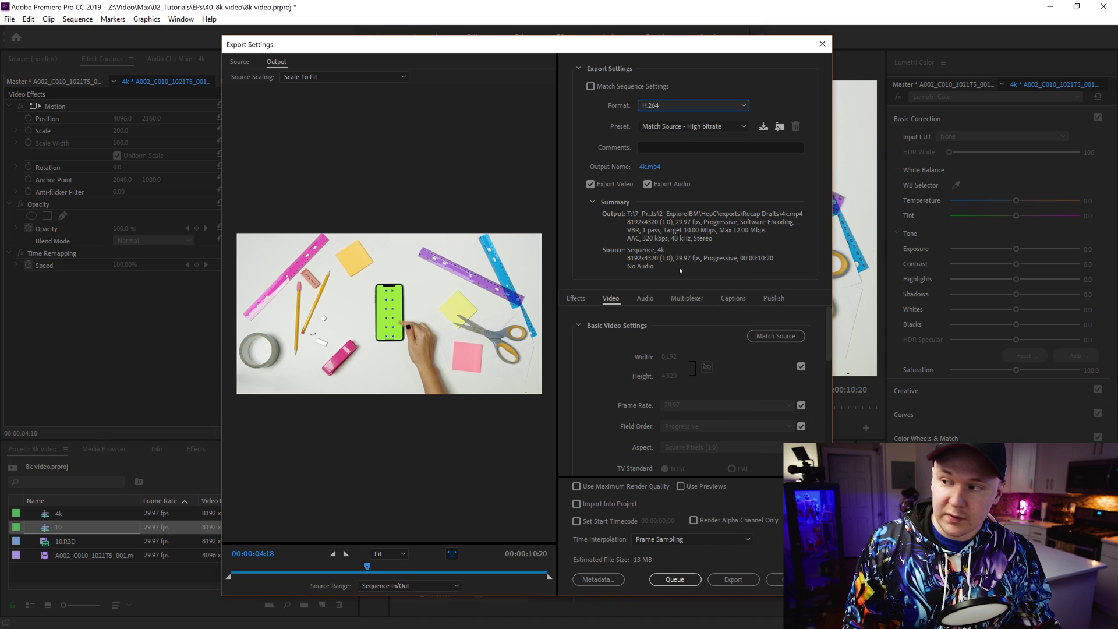
left_click(801, 367)
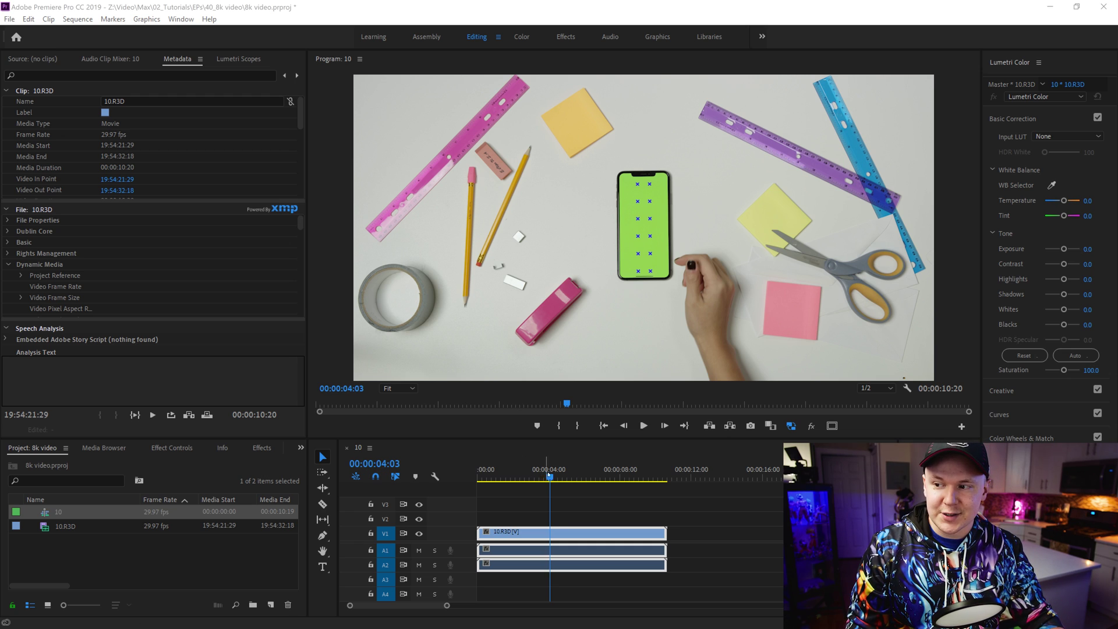
Step: Scrub sequence 10's playhead to about 00:00:04:29 and go to the File menu
left_click_drag(549, 476, 566, 480)
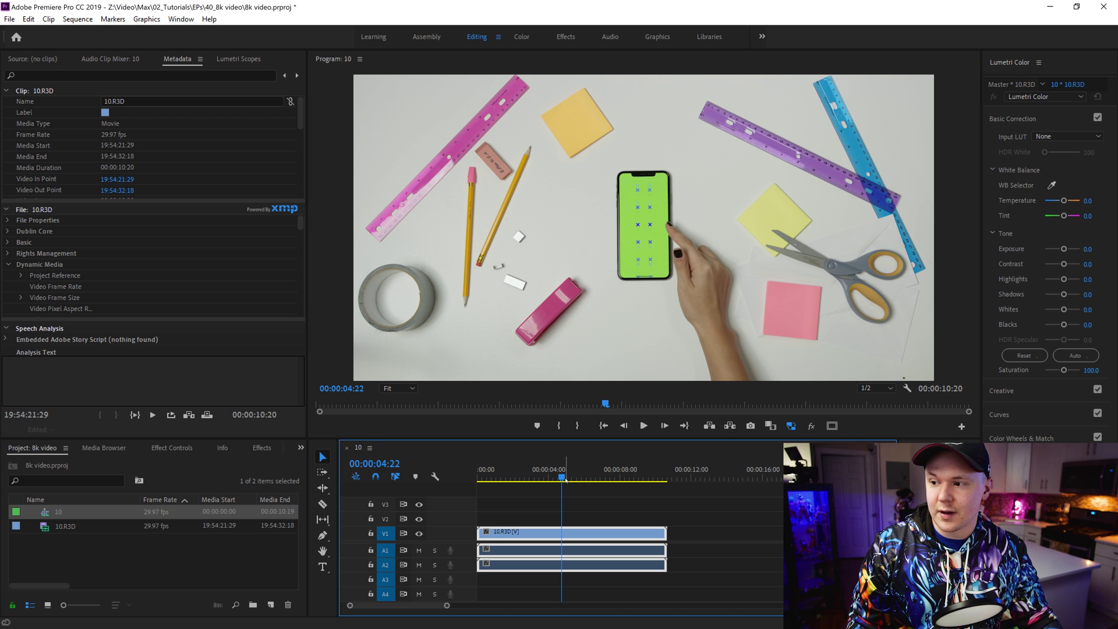
left_click(10, 20)
Step: Open sequence 10's Export Settings, keep H.264, and uncheck Export Audio
mouse_move(117, 368)
left_click(216, 368)
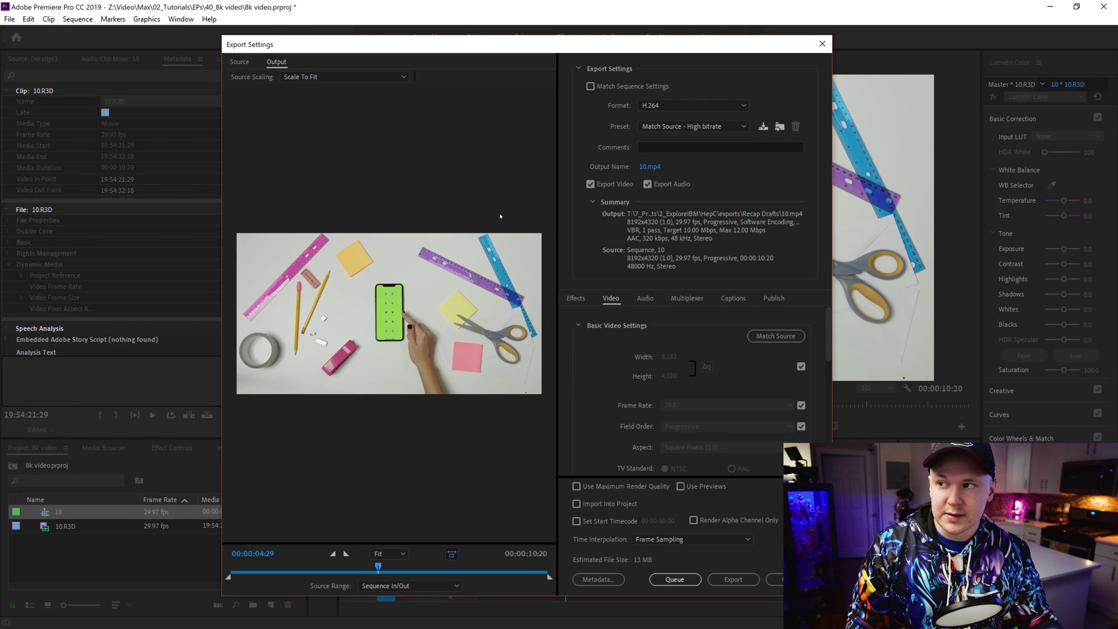
left_click(692, 105)
left_click(670, 271)
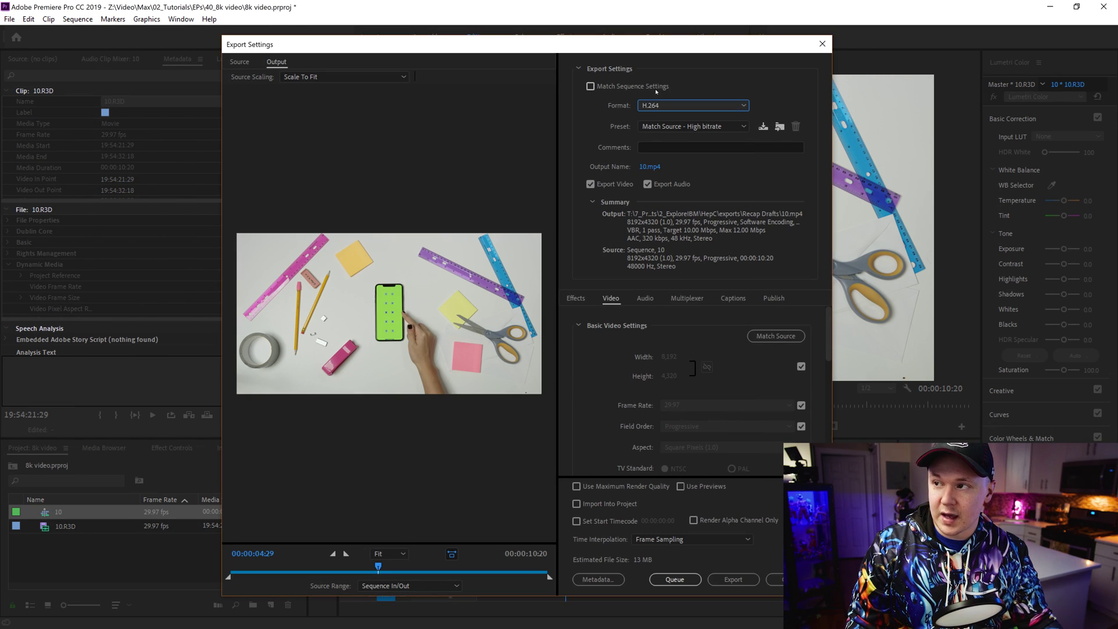
left_click_drag(671, 50, 669, 46)
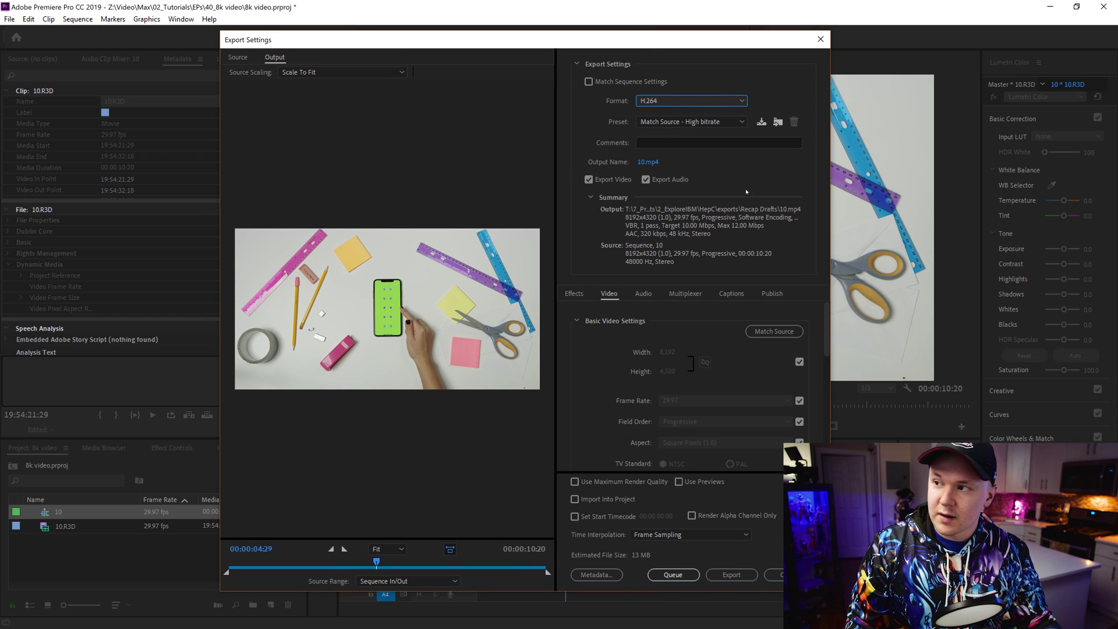
left_click(646, 180)
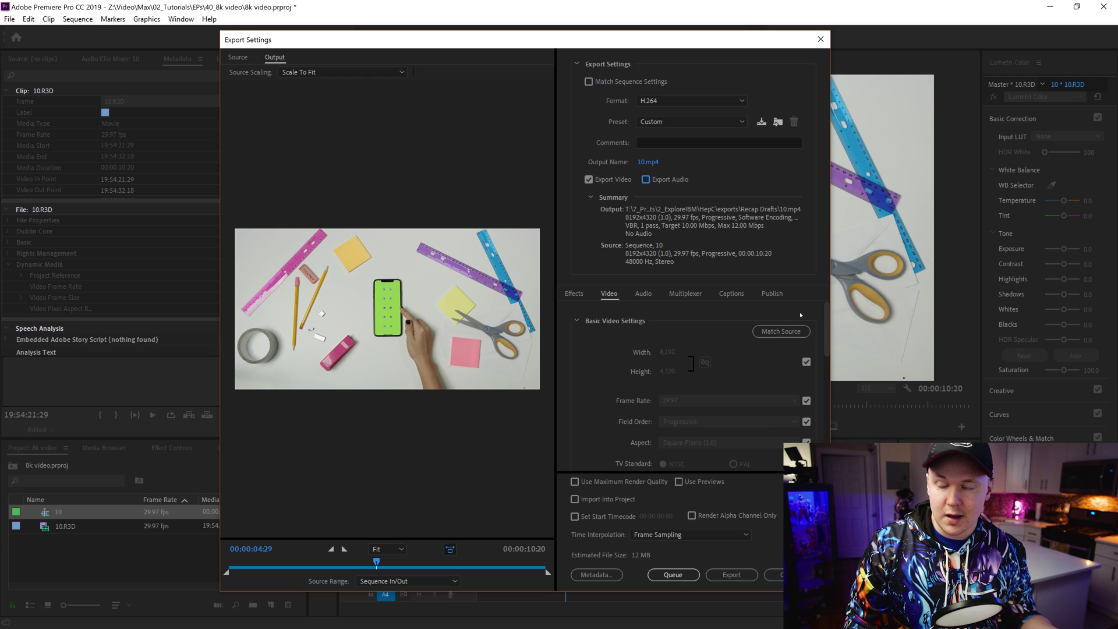
Step: Unlock the H.264 Profile and Level settings so Level reads 6.0
scroll(830, 349, "down", 5)
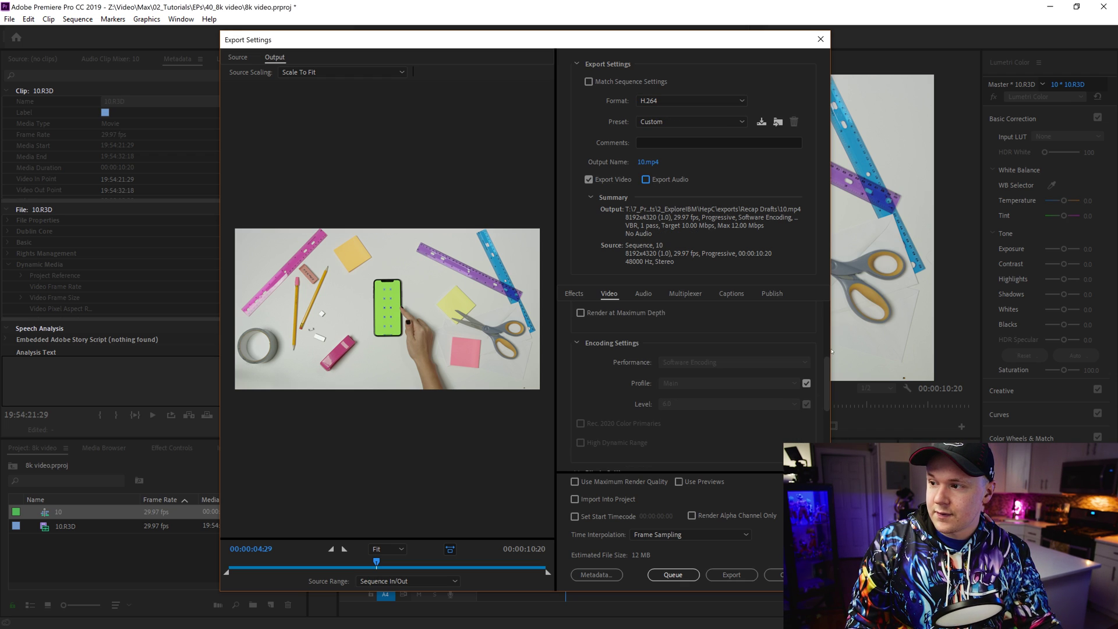
scroll(713, 397, "up", 5)
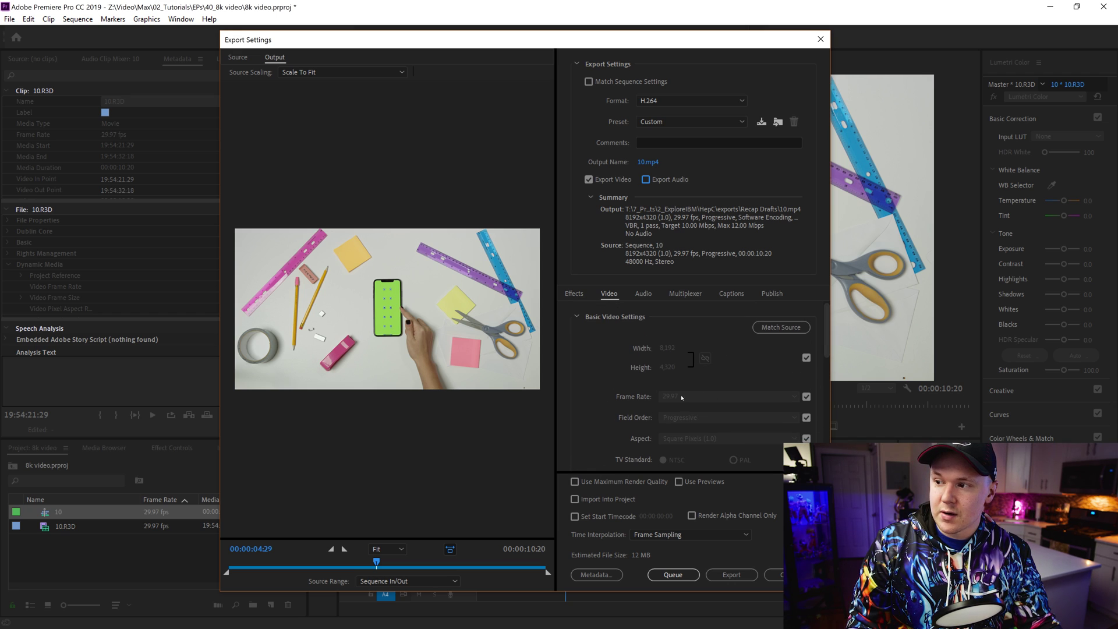
scroll(826, 350, "down", 5)
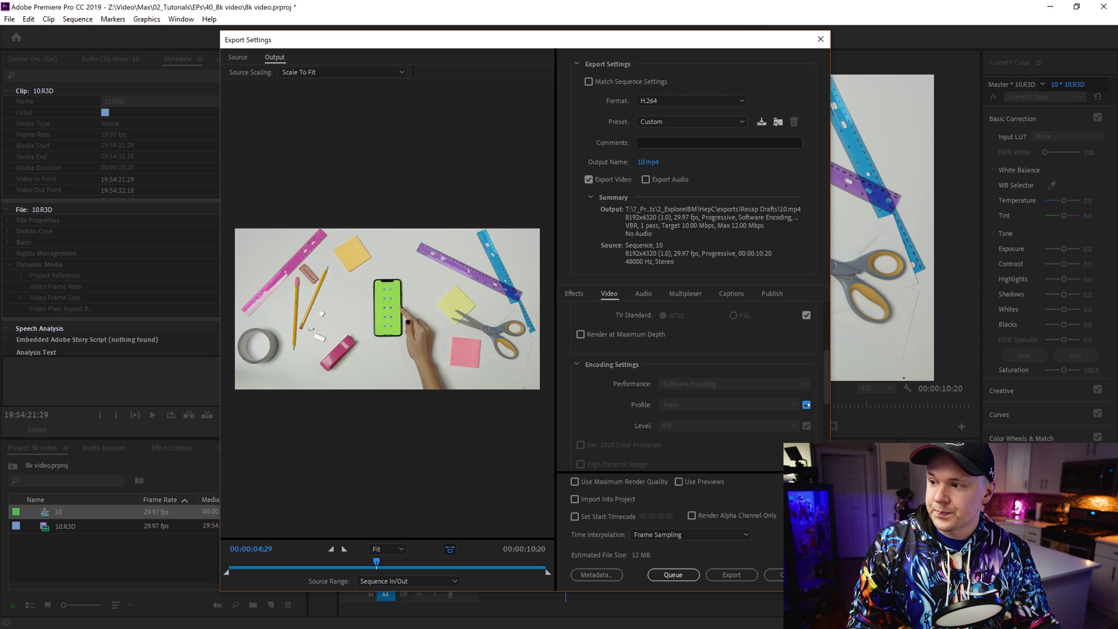
left_click(807, 405)
left_click(800, 425)
left_click(800, 426)
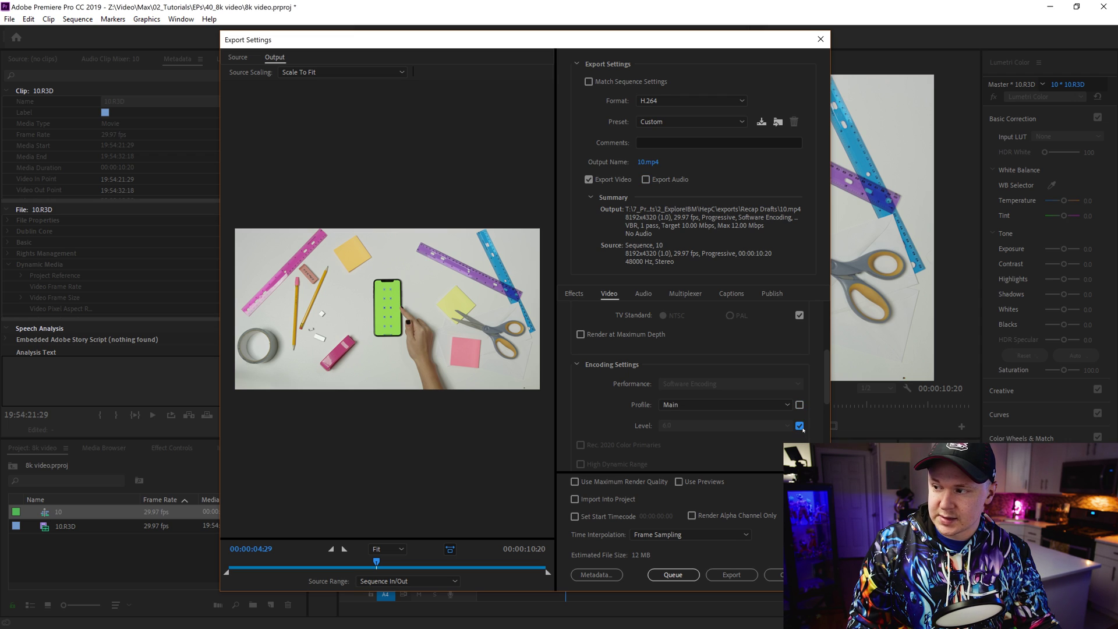
scroll(823, 387, "down", 1)
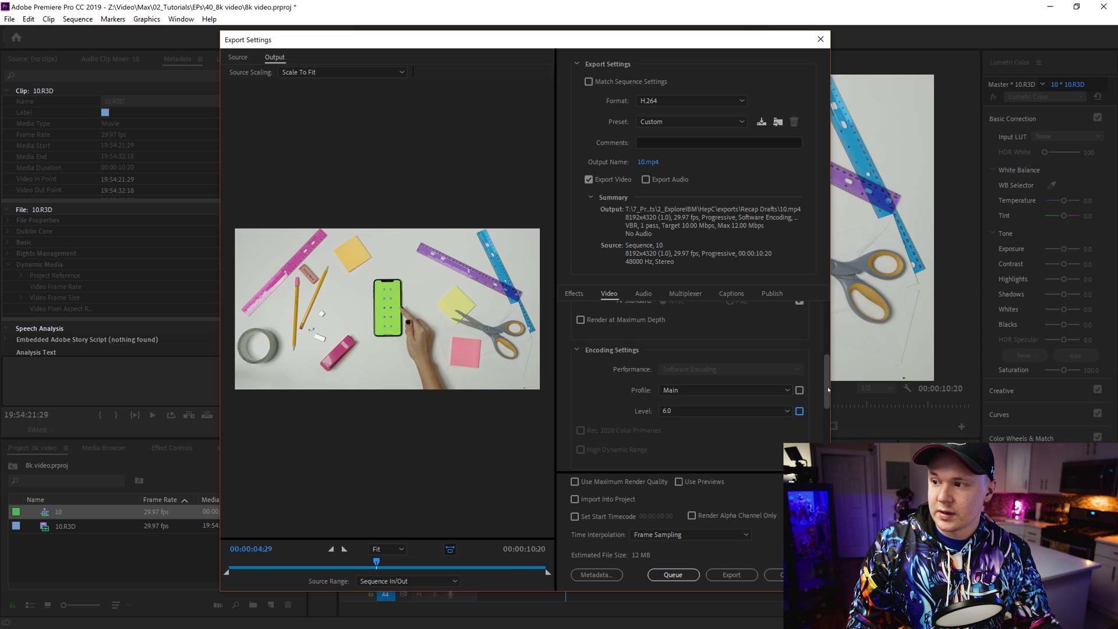
left_click(728, 390)
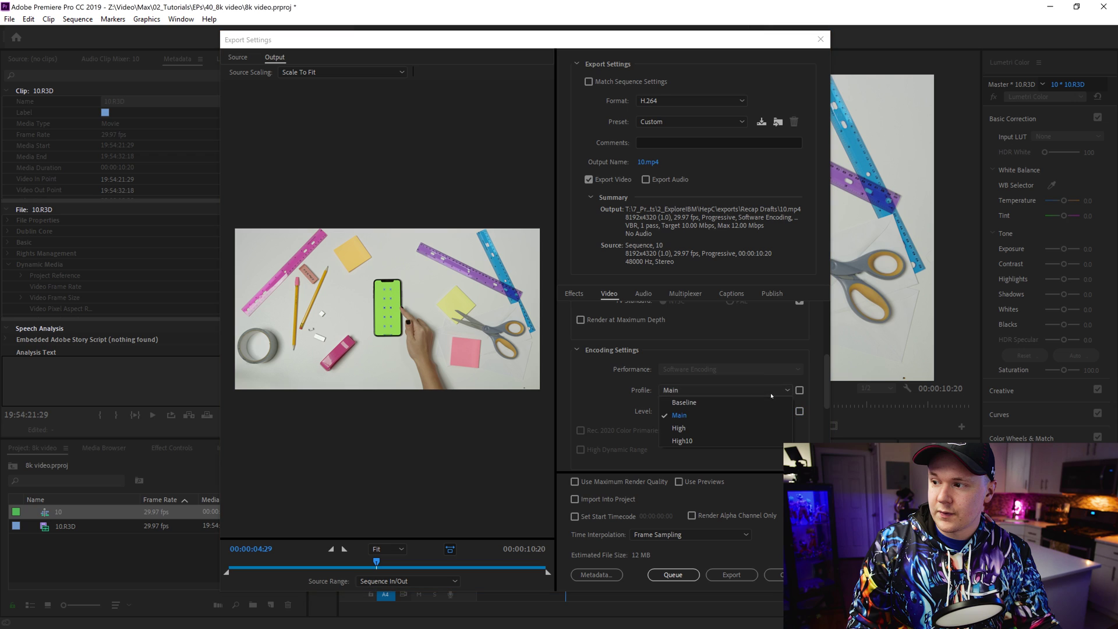
Step: Set the H.264 profile to High
left_click(737, 430)
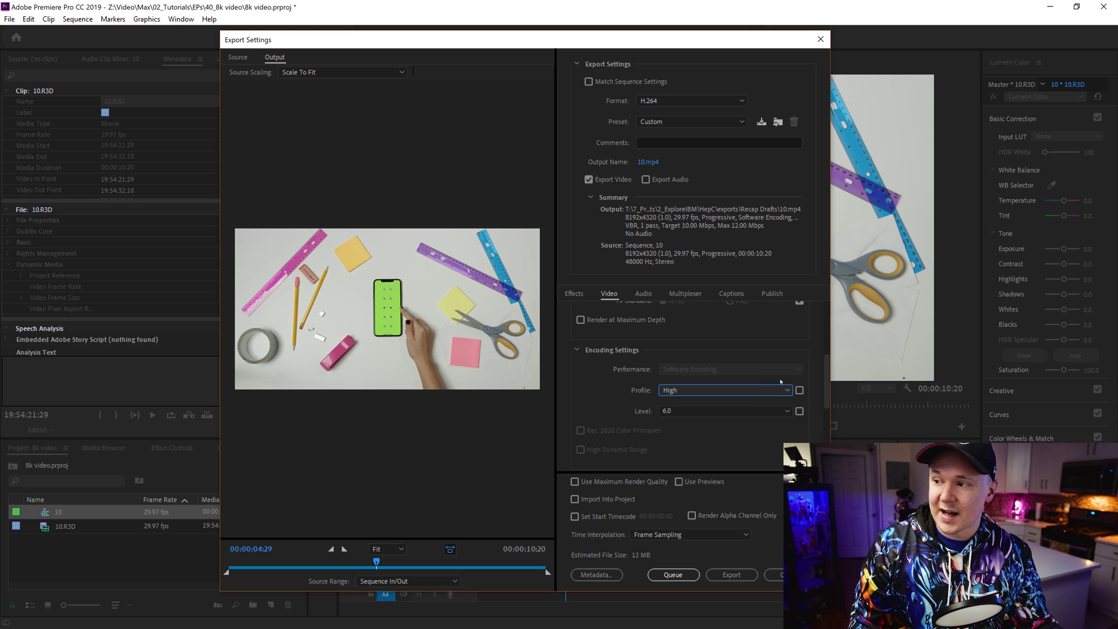
scroll(828, 384, "down", 6)
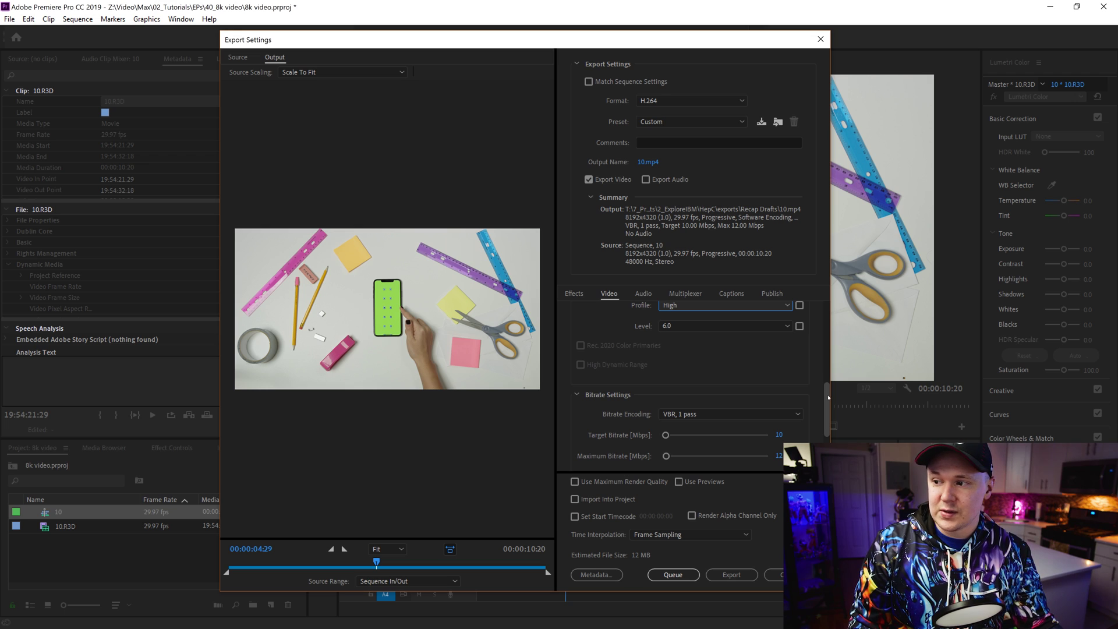
scroll(828, 397, "down", 2)
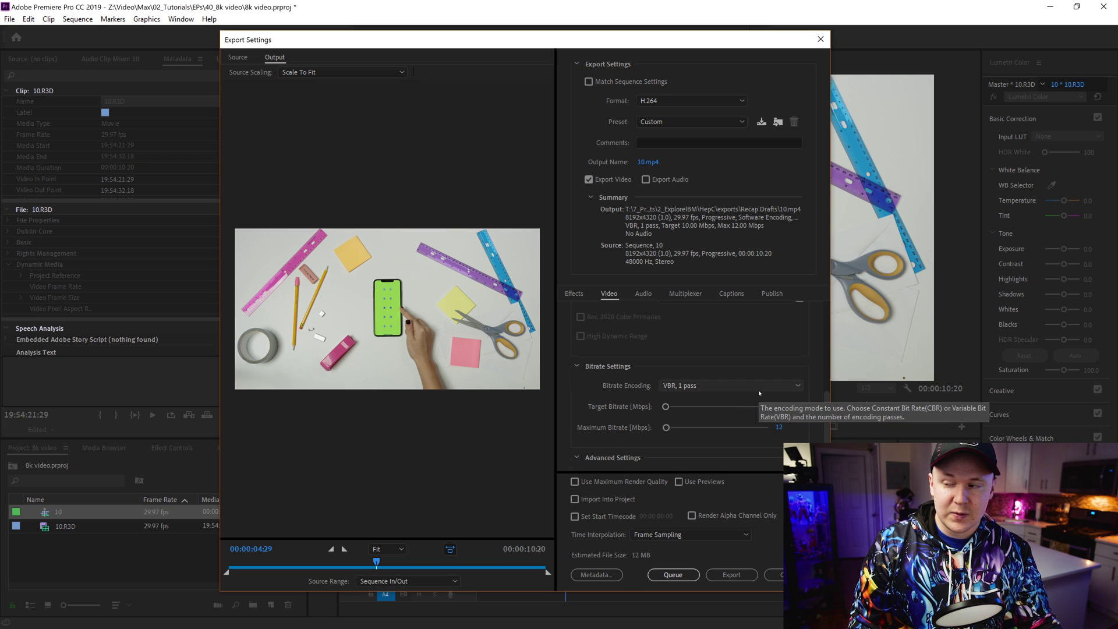
Step: Use VBR, 2 pass bitrate encoding with a 140 Mbps target and maximum
left_click(692, 385)
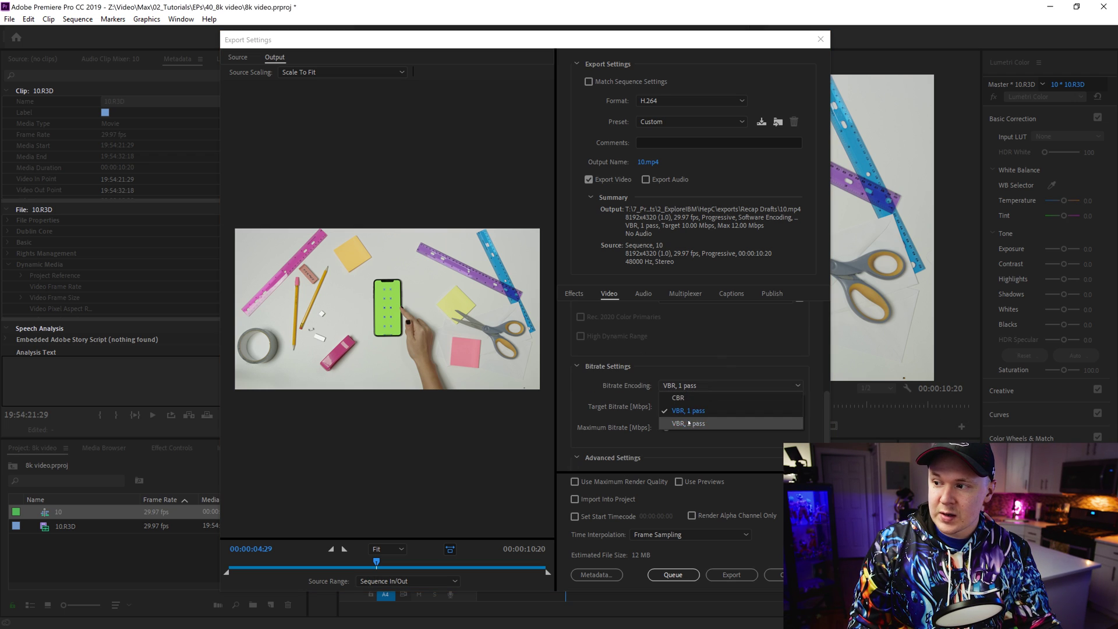
left_click(692, 429)
left_click(780, 406)
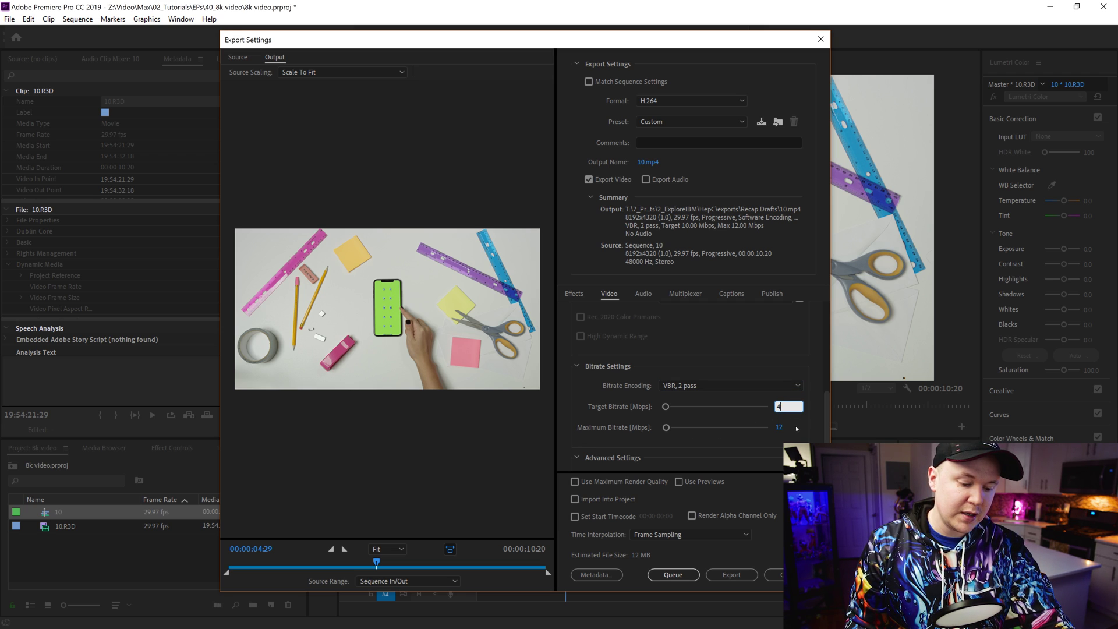
key("Return")
scroll(797, 434, "down", 3)
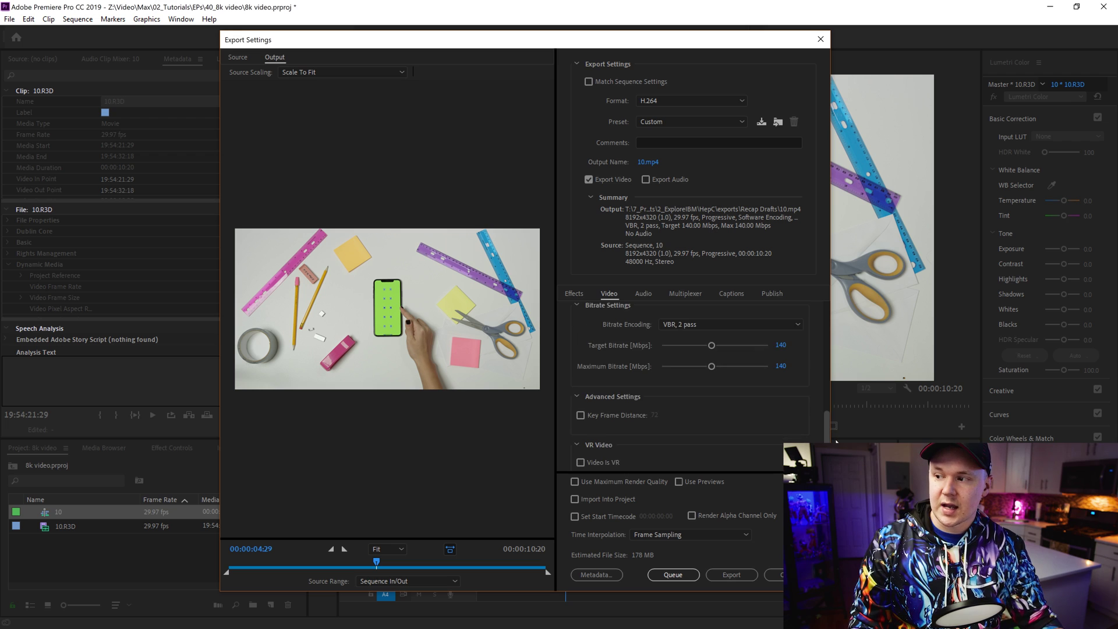
left_click_drag(835, 431, 828, 378)
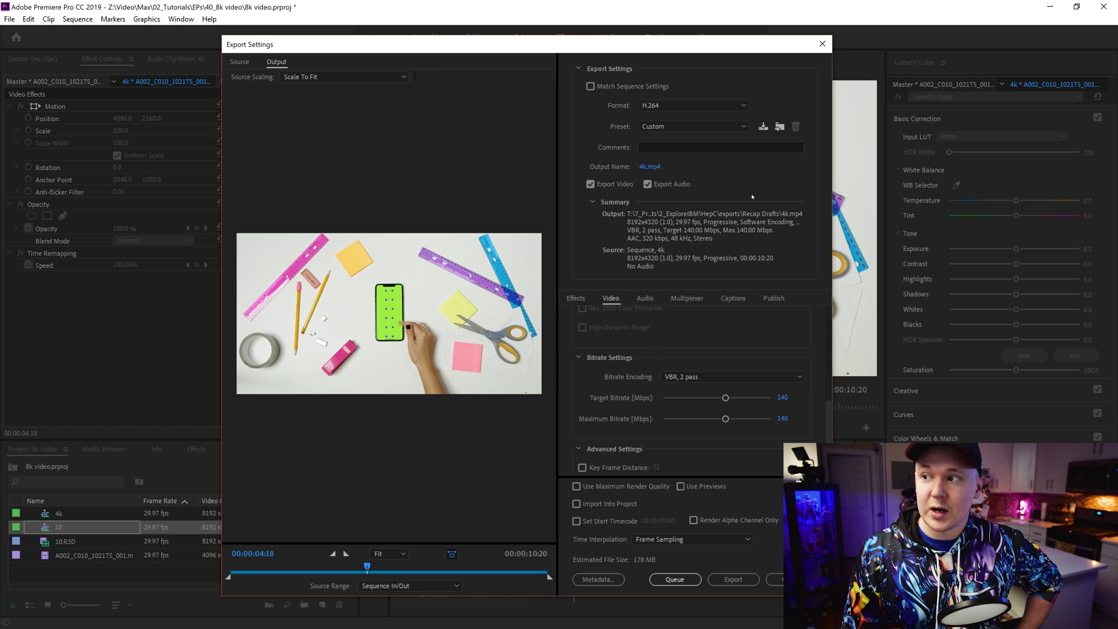
Step: Scroll the Video settings to the top and cancel the Export Settings dialog
scroll(747, 328, "up", 10)
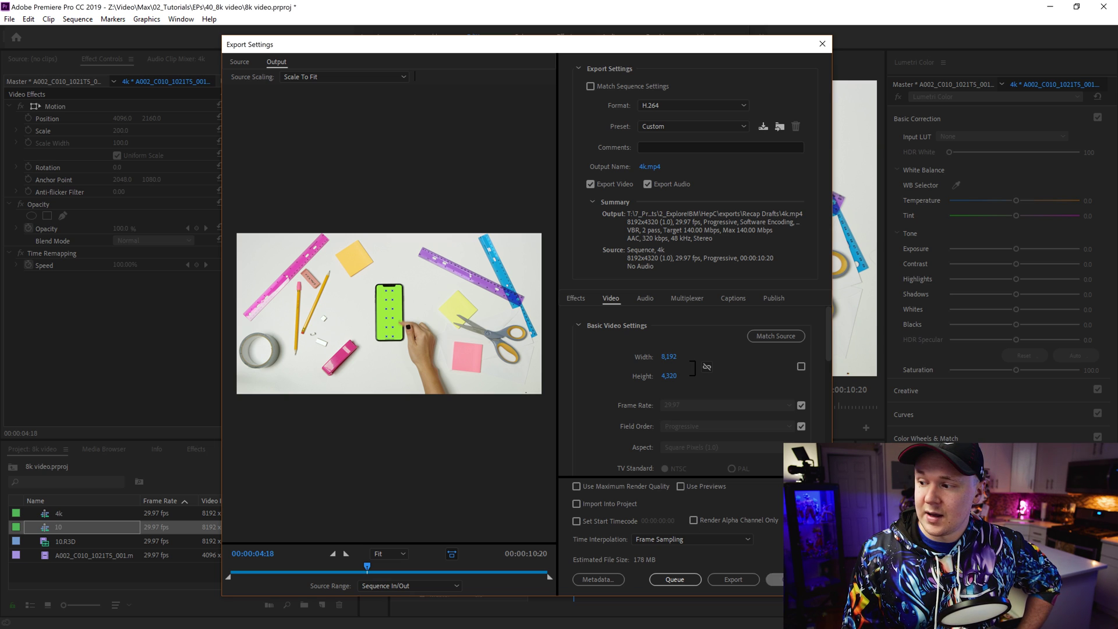
left_click(777, 579)
Step: Switch to sequence 10, place the playhead near 00:00:04:28, and deselect all clips
left_click(451, 450)
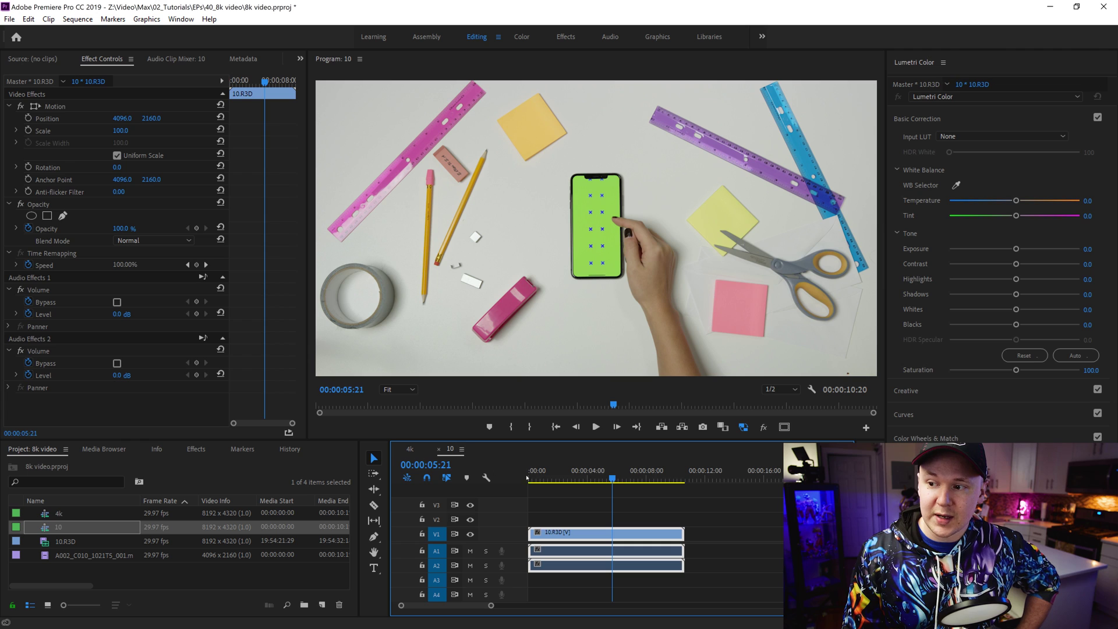
left_click(601, 474)
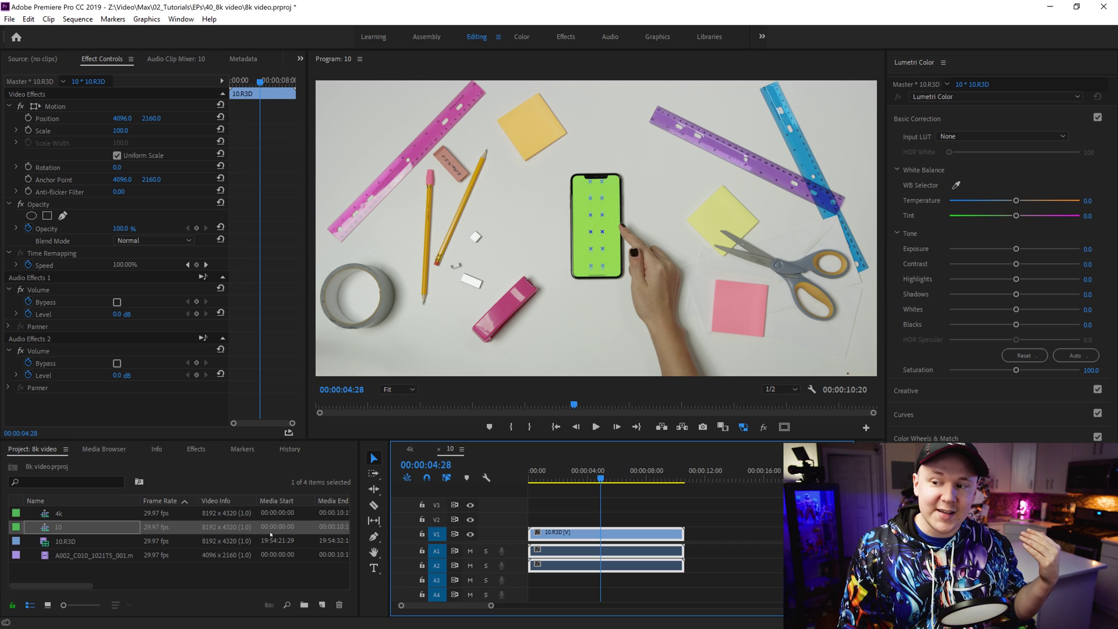
left_click(594, 482)
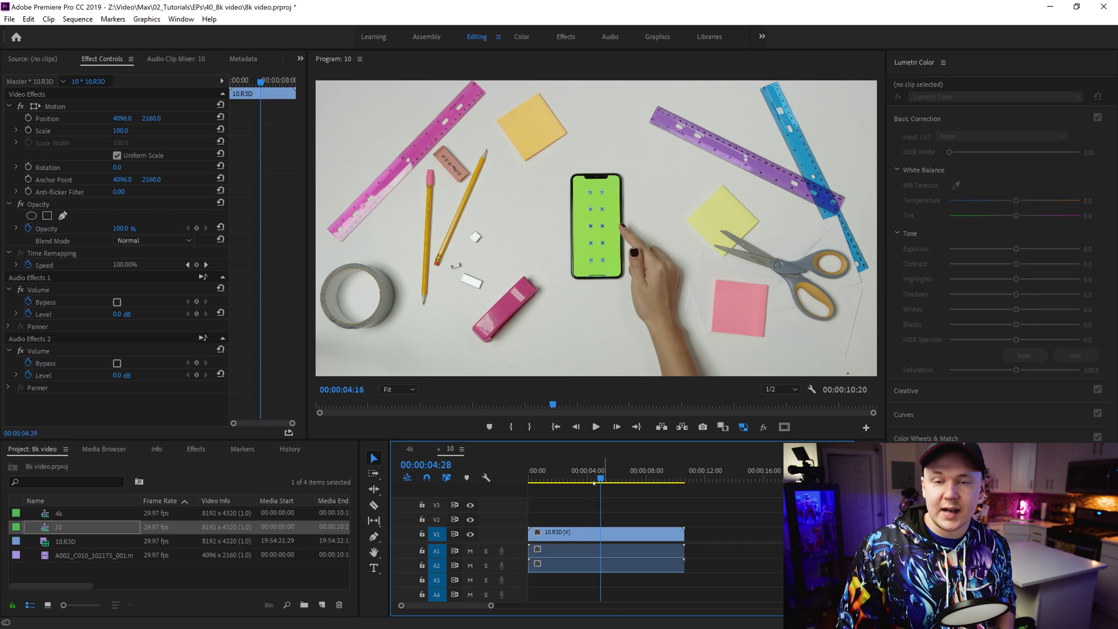